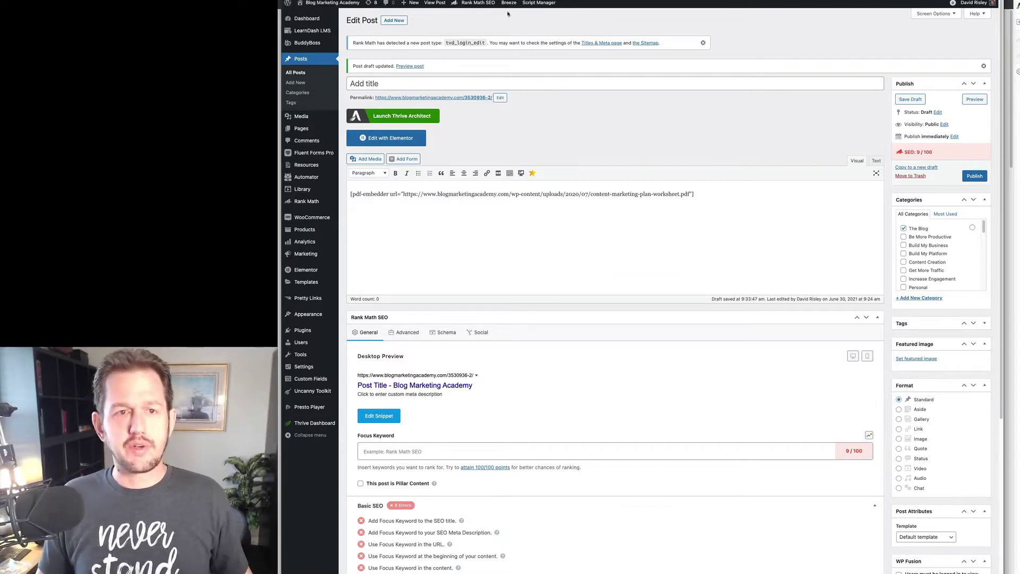
Switch to the browser tab showing the wp-pdf.com PDF Embedder Premium product page
key("ctrl+Tab")
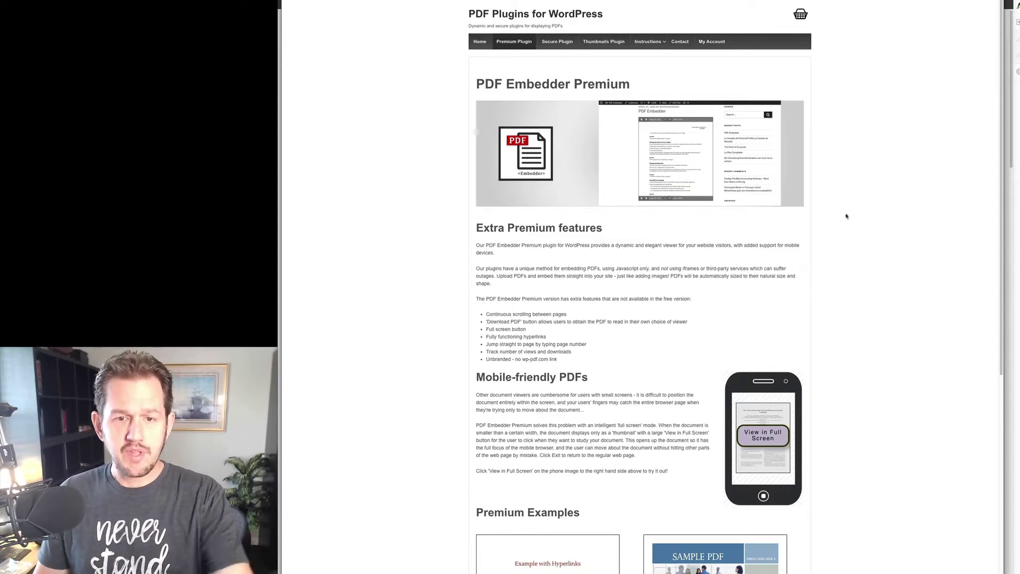
Scroll past the premium features to the Premium Examples and Purchasing sections
scroll(846, 216, "down", 1)
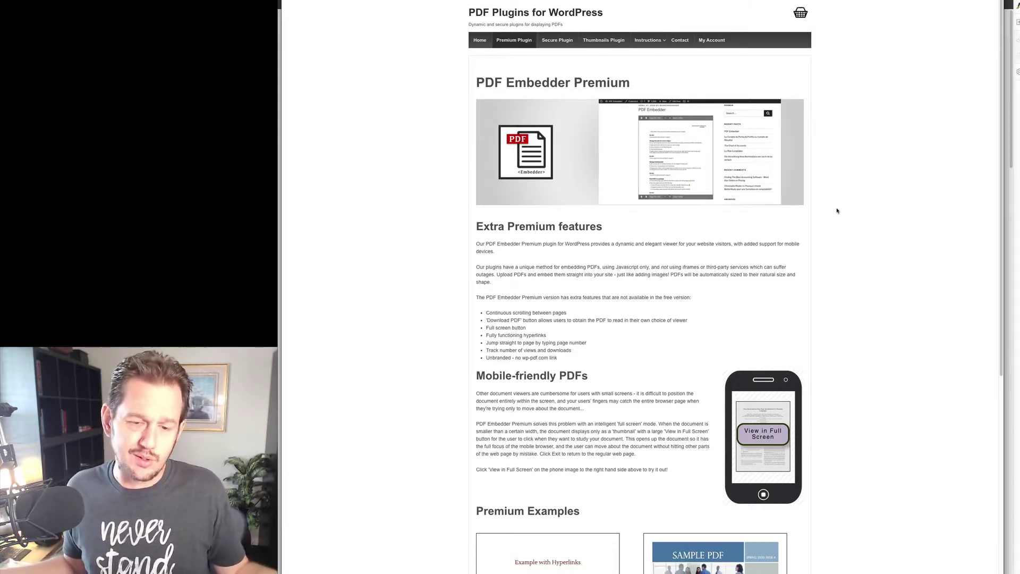
scroll(888, 182, "down", 7)
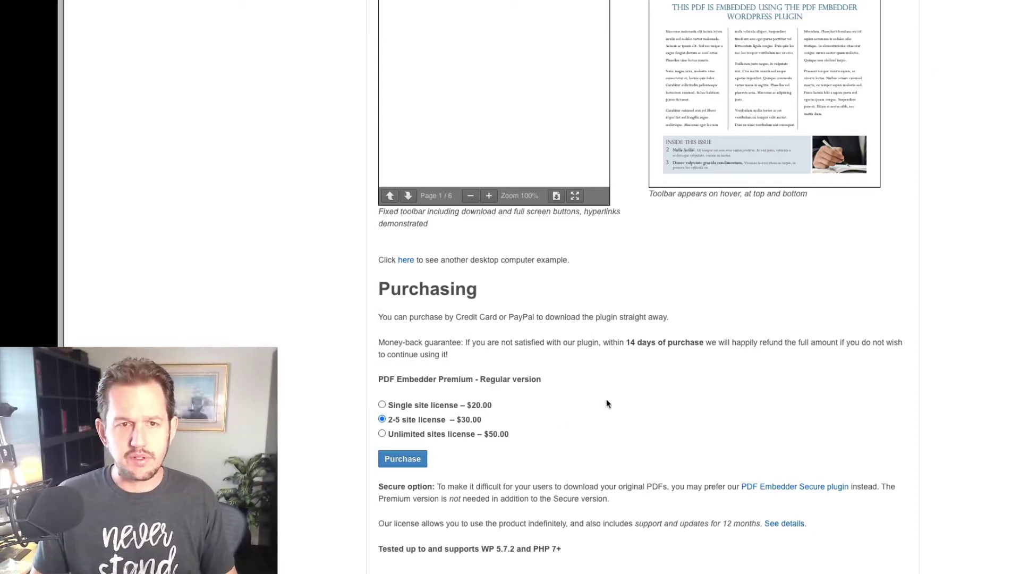
scroll(560, 142, "up", 10)
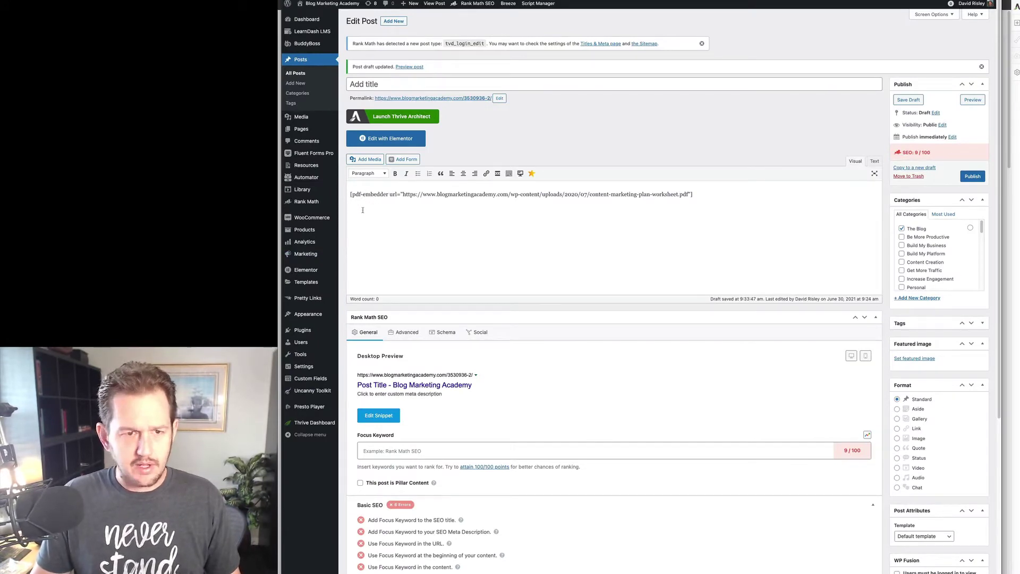
Select the whole pdf-embedder shortcode line in the post body and delete it
left_click_drag(349, 195, 709, 193)
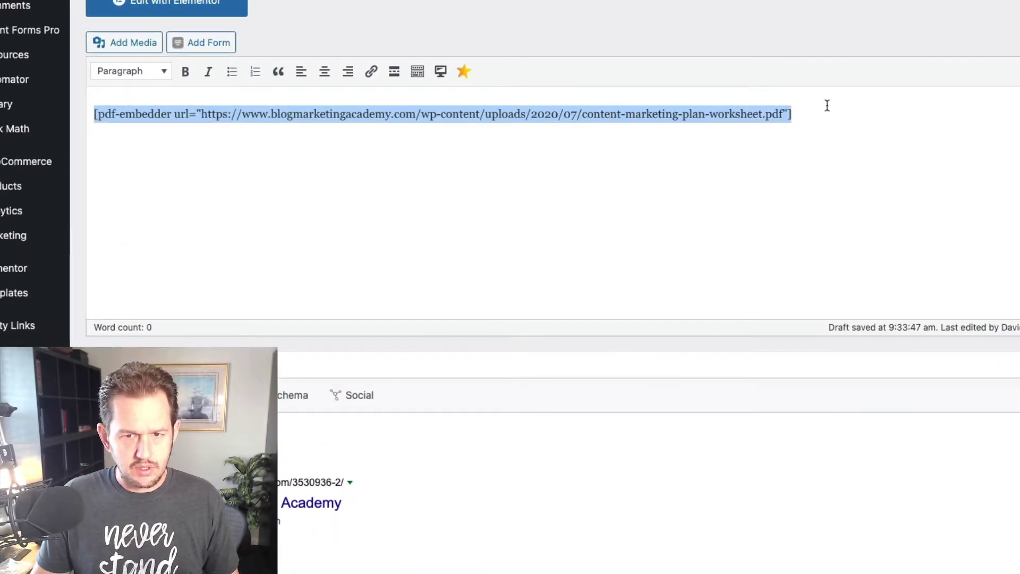
left_click(710, 195)
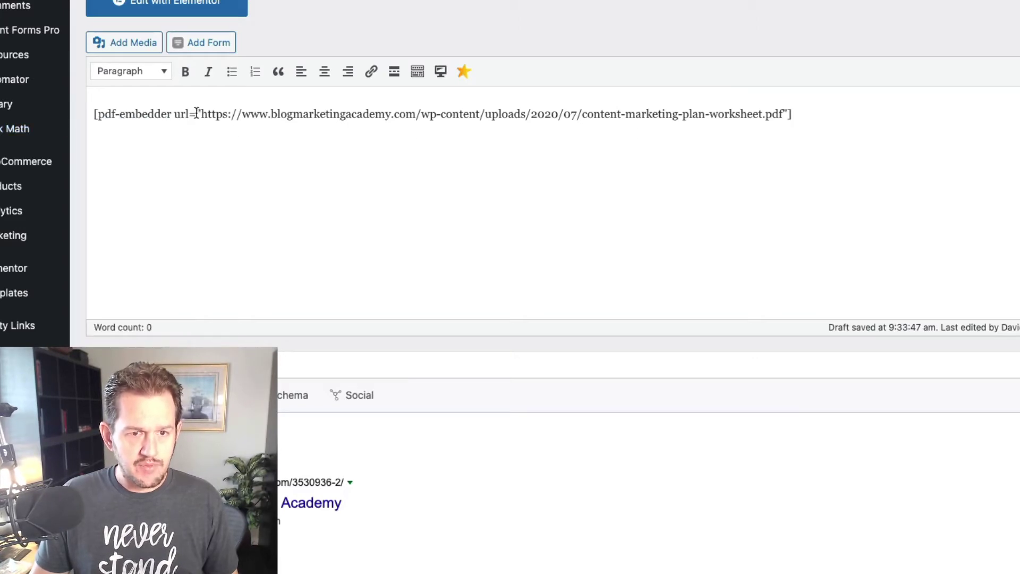
left_click_drag(202, 114, 780, 106)
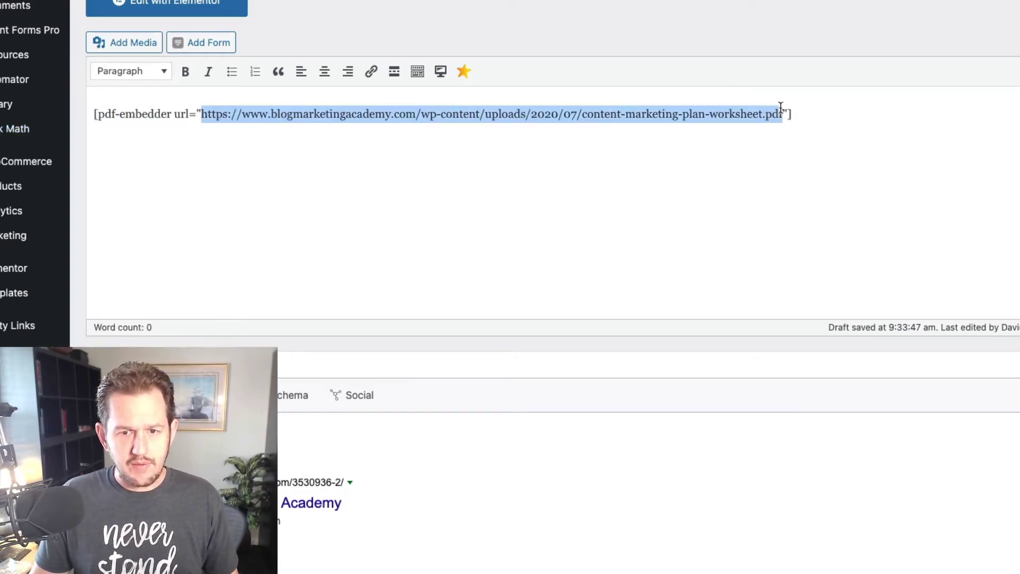
left_click(821, 115)
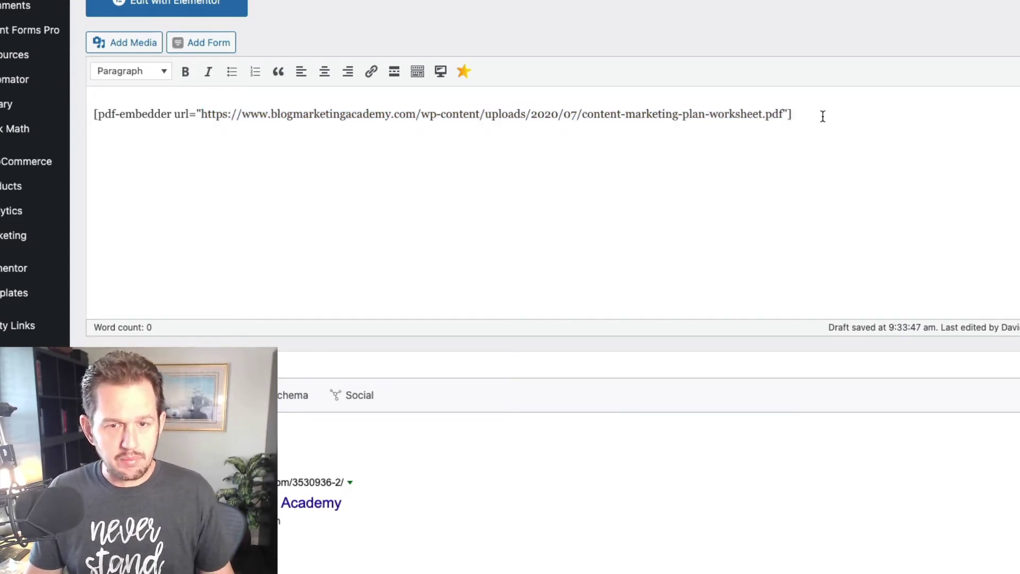
left_click(97, 114, "shift")
key("BackSpace")
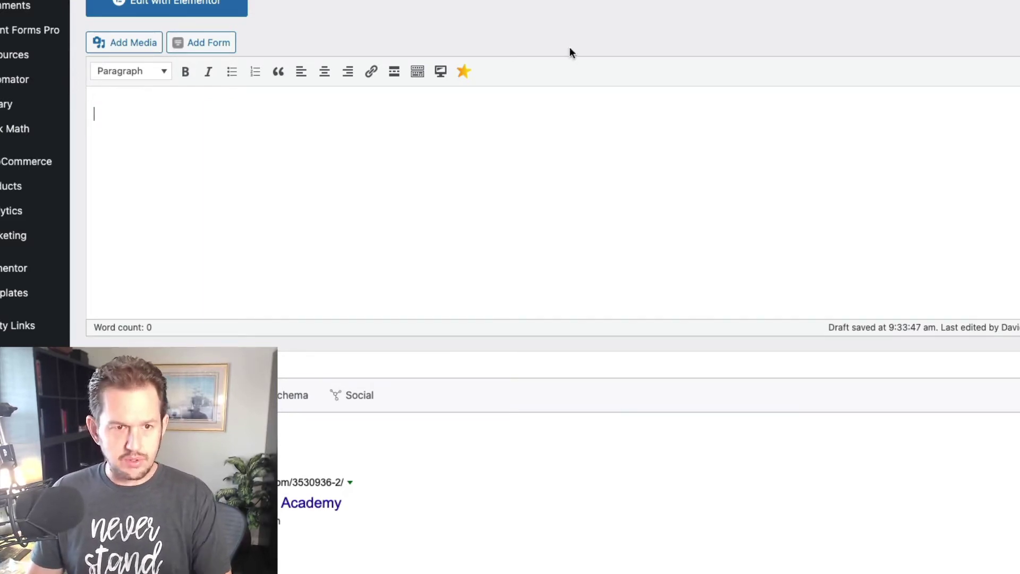
Filter the media library to PDFs and check the Market-Research-Worksheet file's link setting
left_click(148, 152)
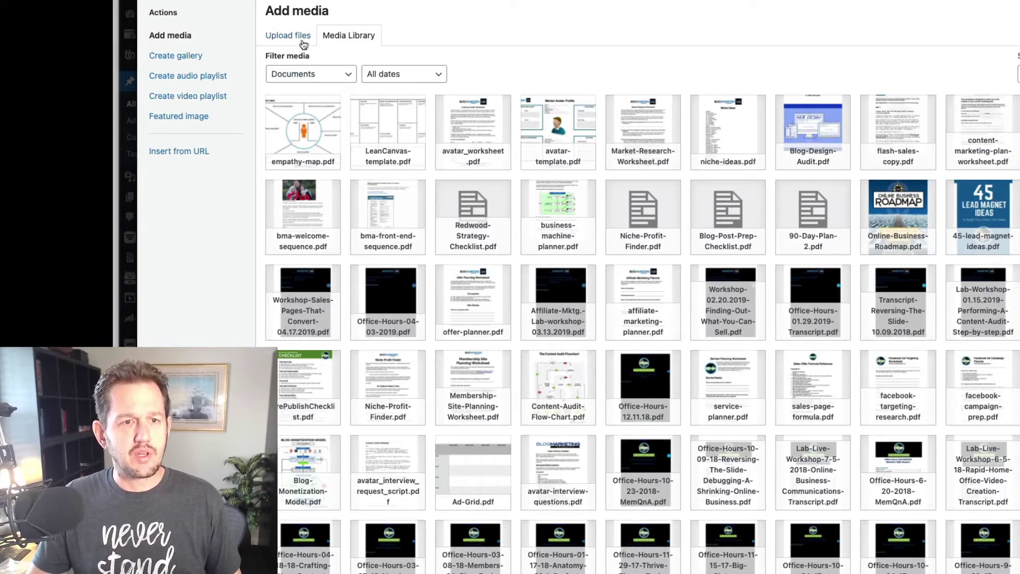
left_click(303, 74)
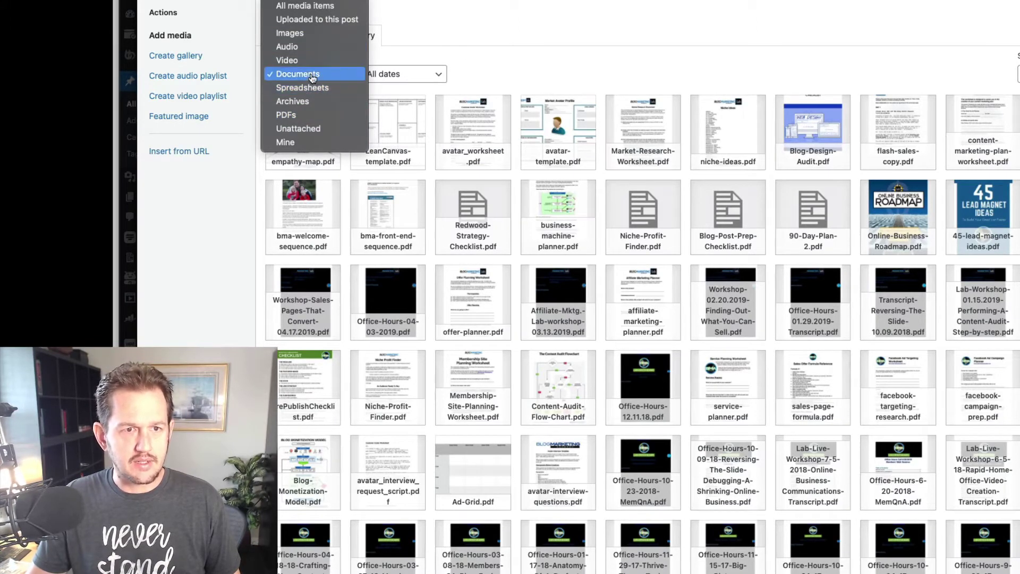
left_click(304, 116)
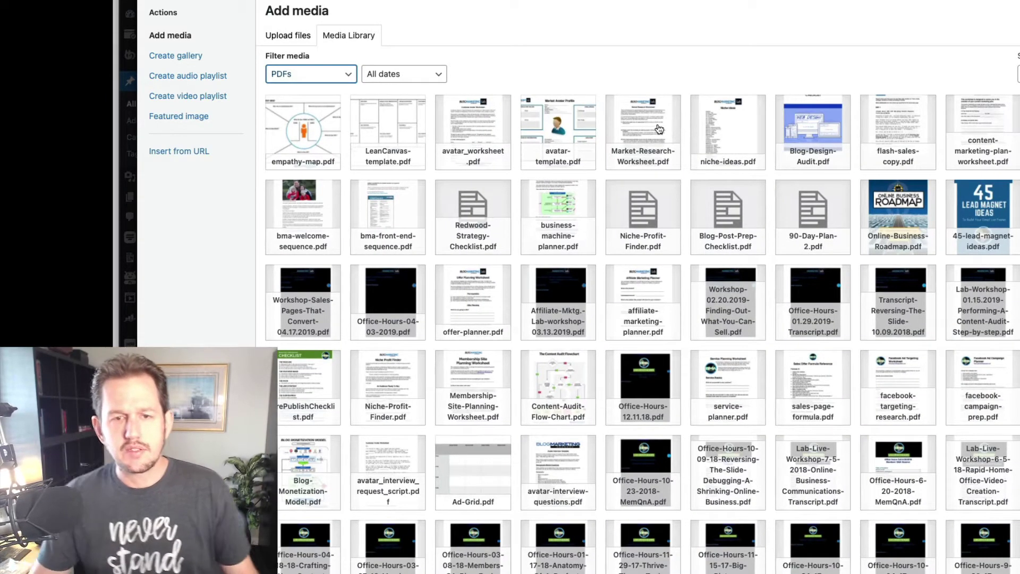
left_click(659, 131)
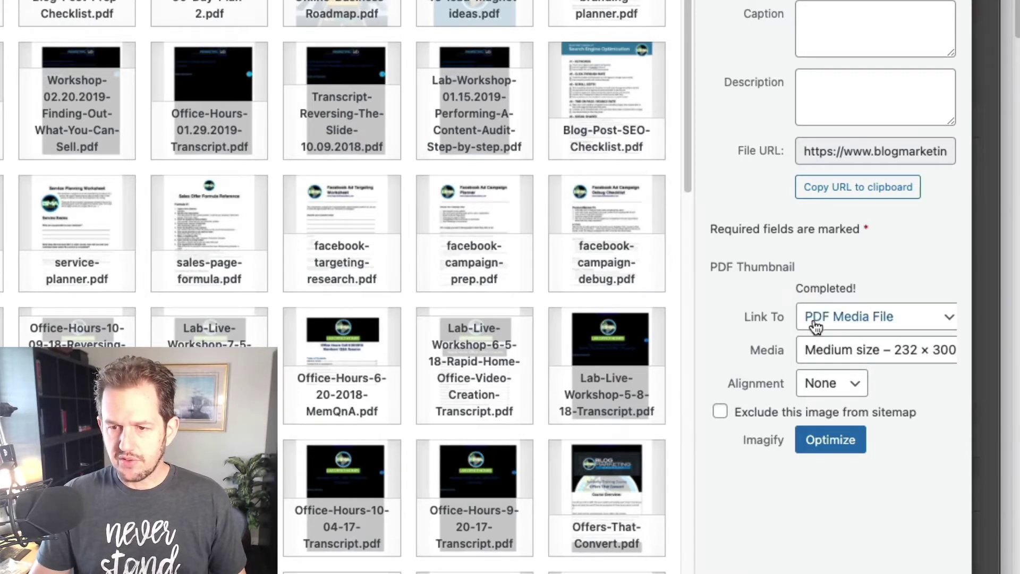
left_click(870, 326)
left_click(861, 510)
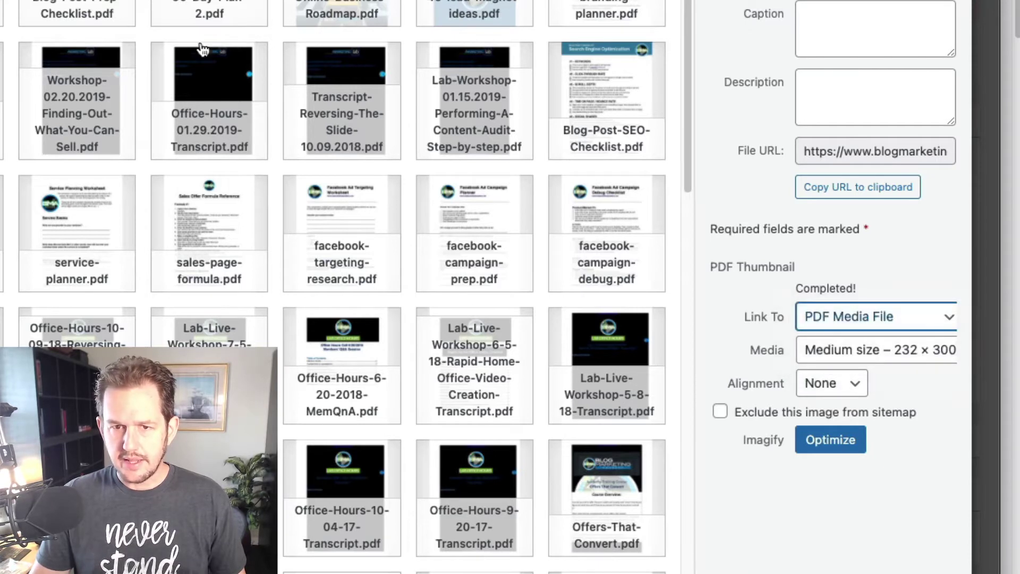
Choose Office-Hours-6-20-2018-MemQnA.pdf, linked to the media file, and insert it into the post
left_click(229, 232)
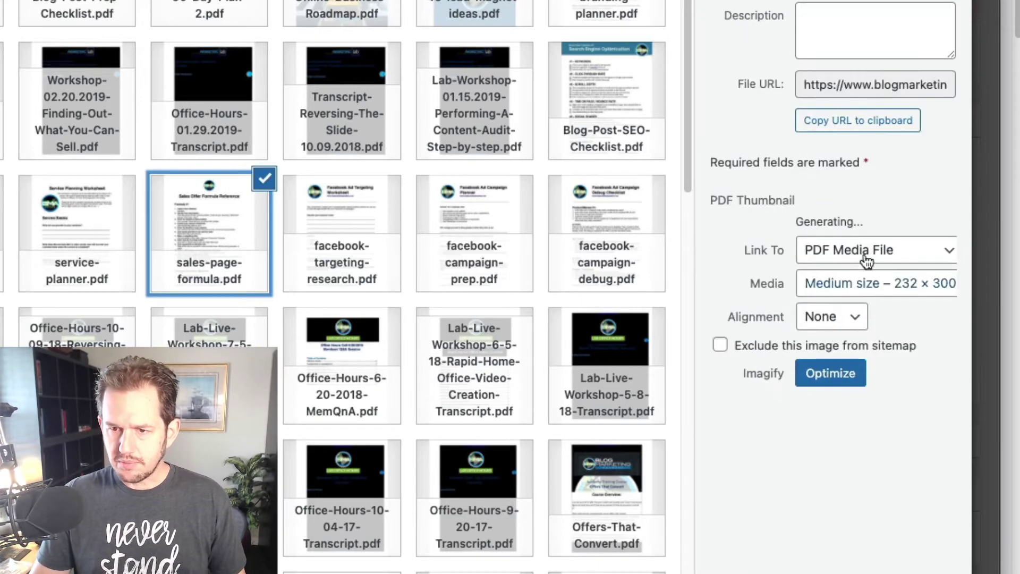
left_click(888, 254)
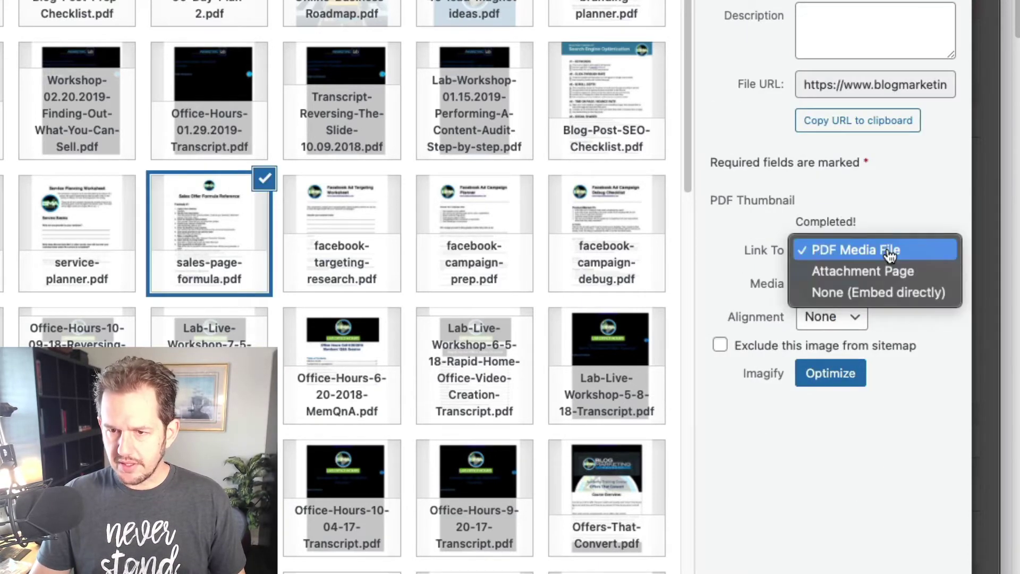
left_click(844, 542)
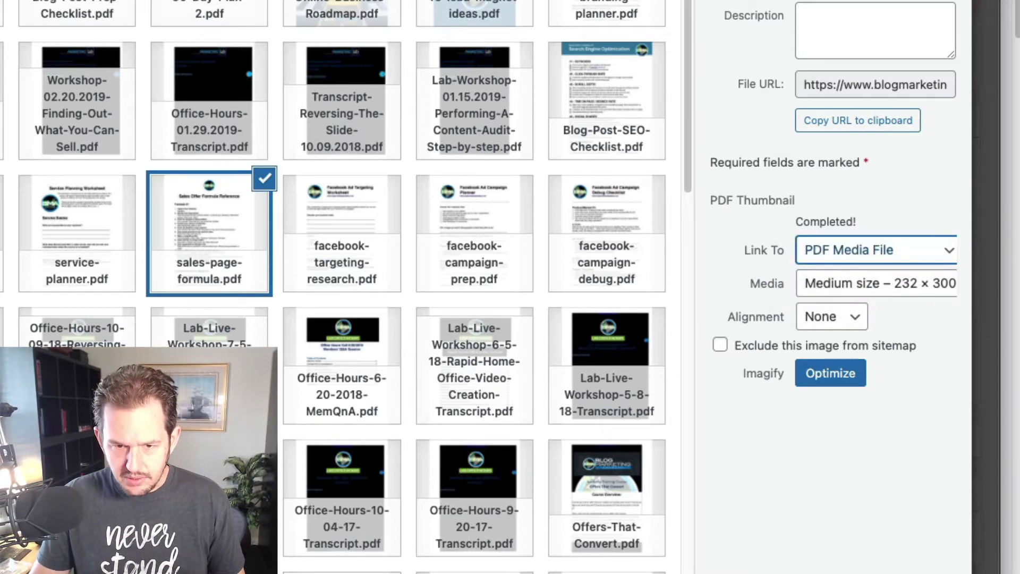
left_click(210, 498)
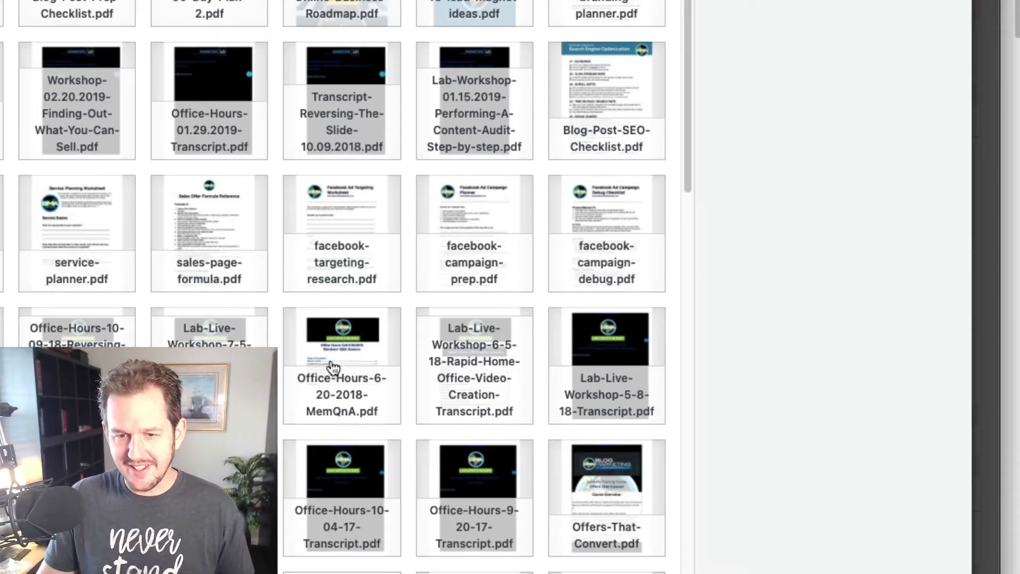
left_click(374, 357)
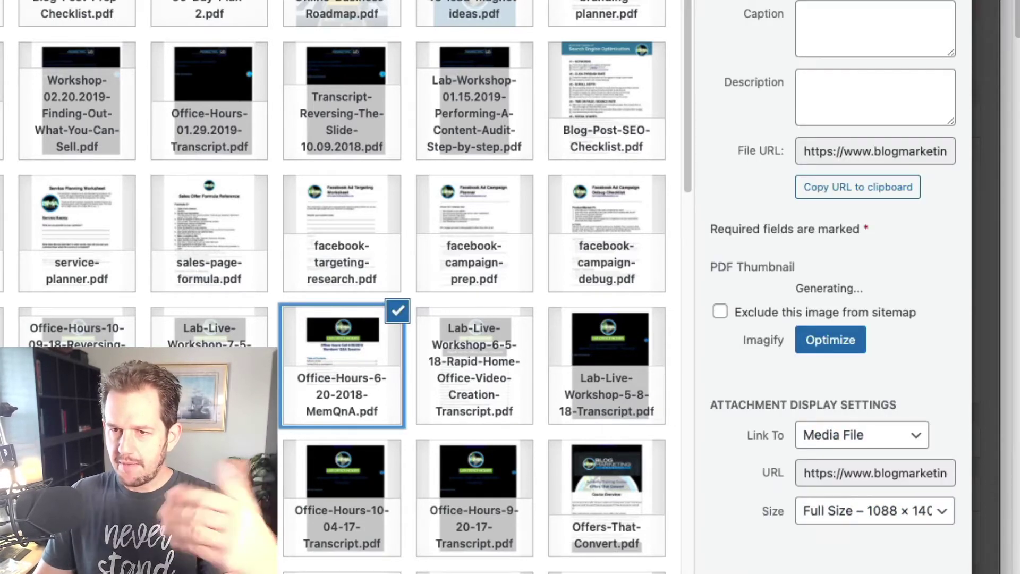
left_click(930, 568)
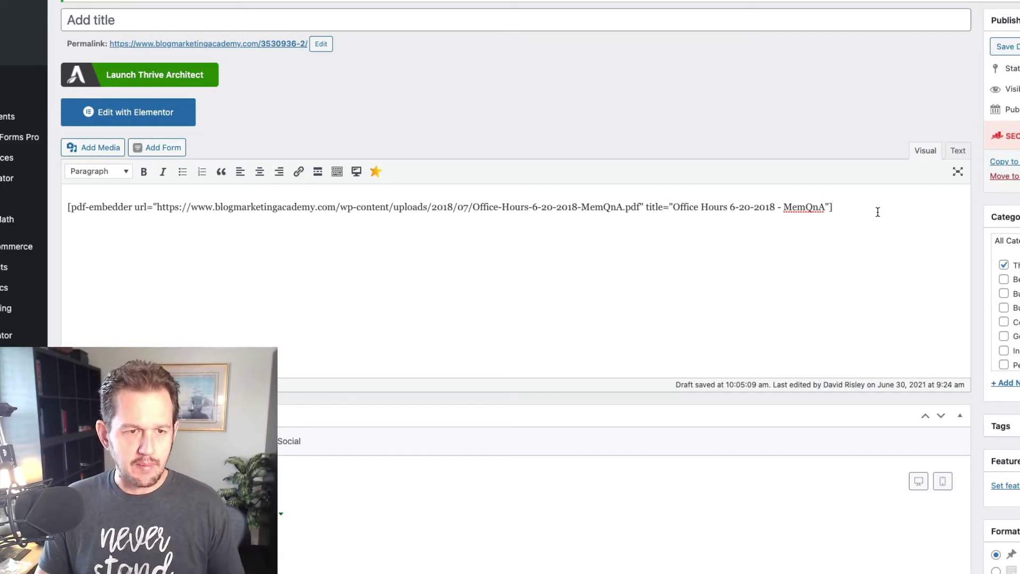
Save the post holding the Office Hours PDF shortcode as a draft
left_click(1004, 53)
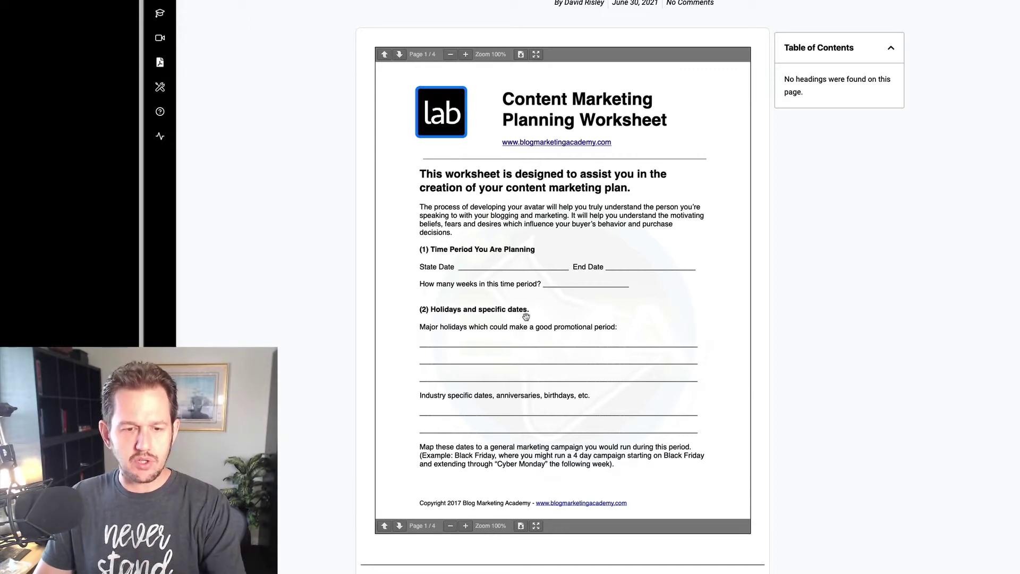
Page the embedded PDF to page 3, zoom to 110% and back to 100%, and try full screen
left_click(402, 58)
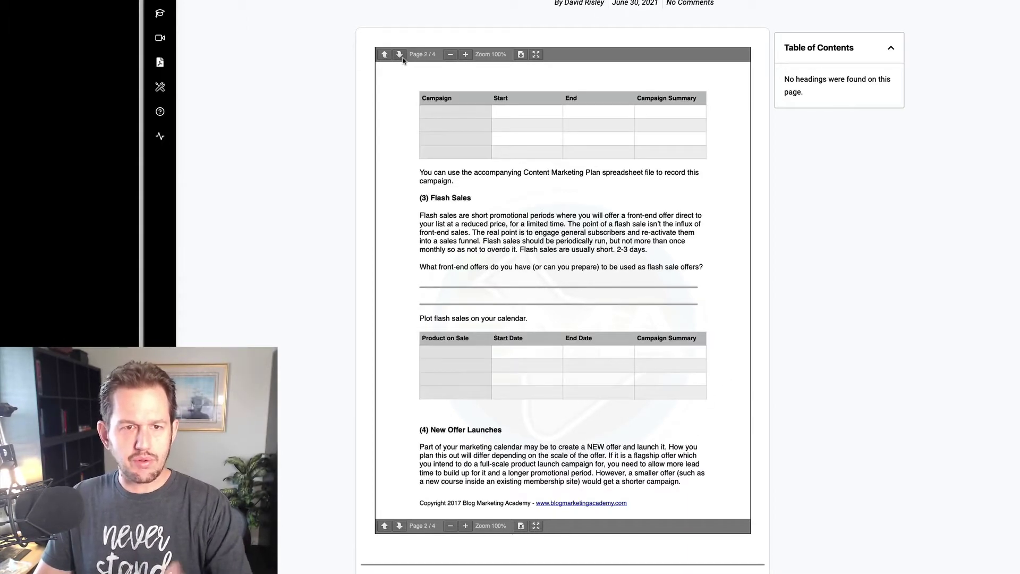
left_click(401, 58)
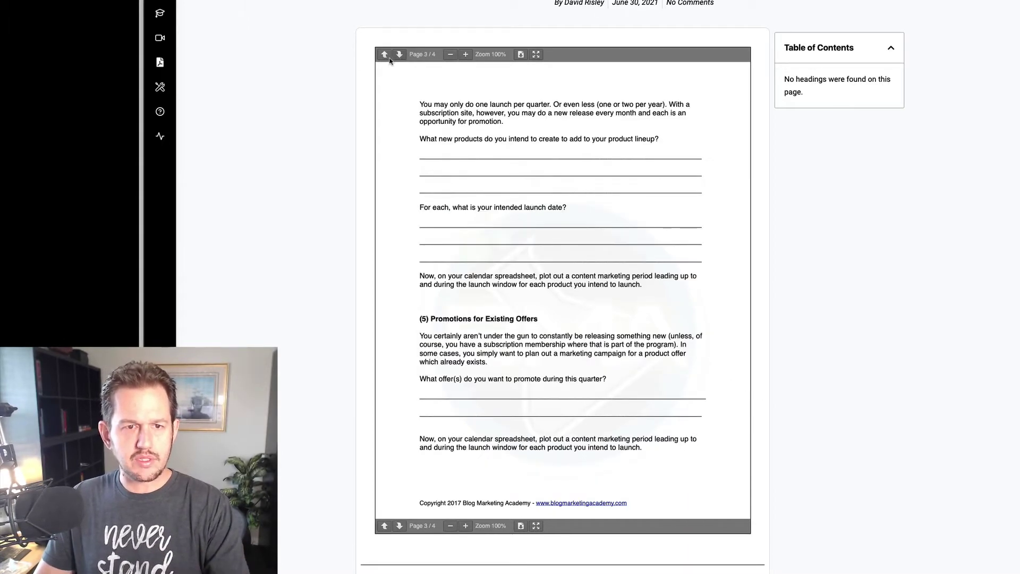
left_click(464, 55)
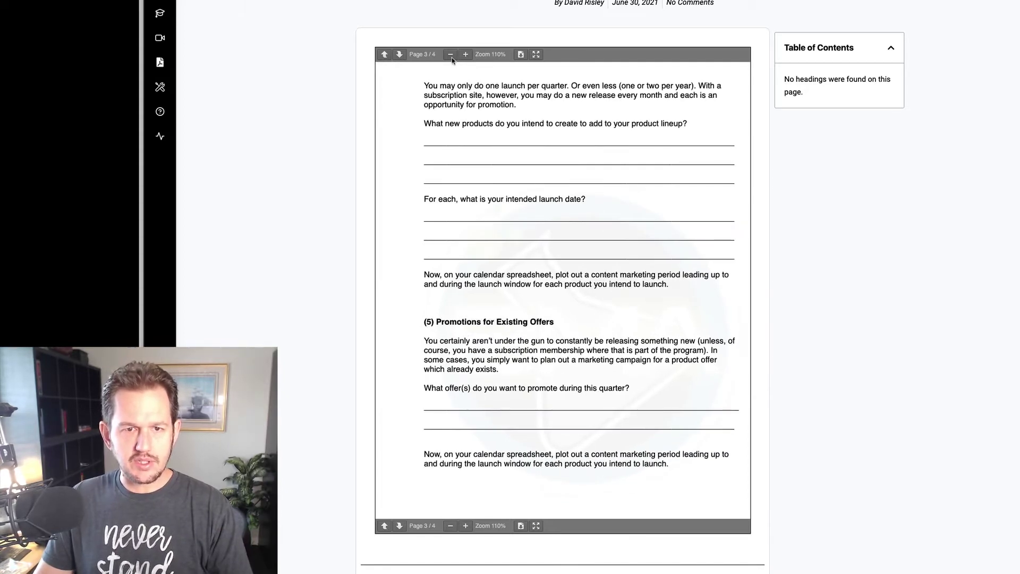
left_click(451, 55)
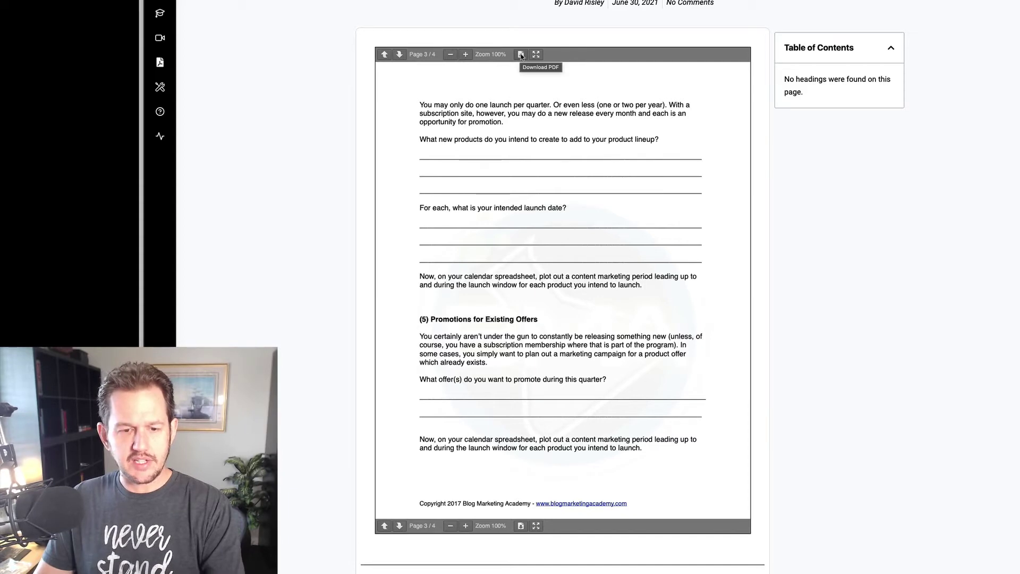
left_click(536, 54)
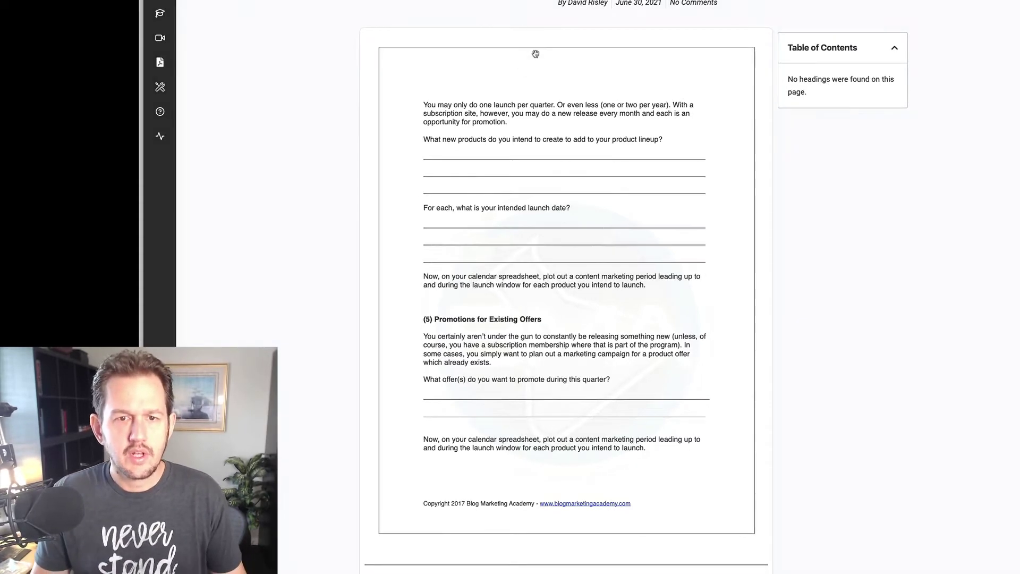
key("Escape")
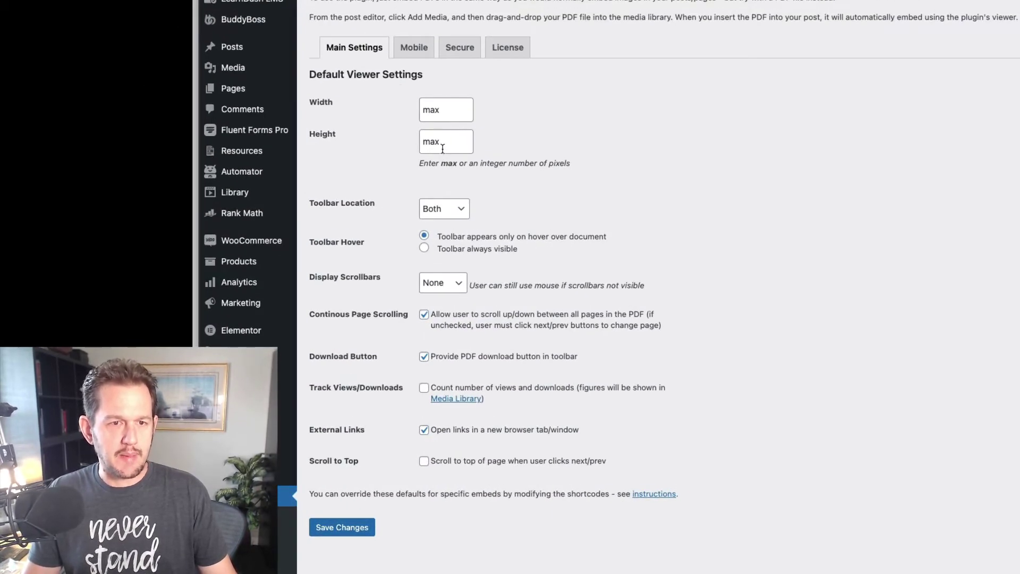
Check the Toolbar Location choices and keep it set to Both
left_click(447, 210)
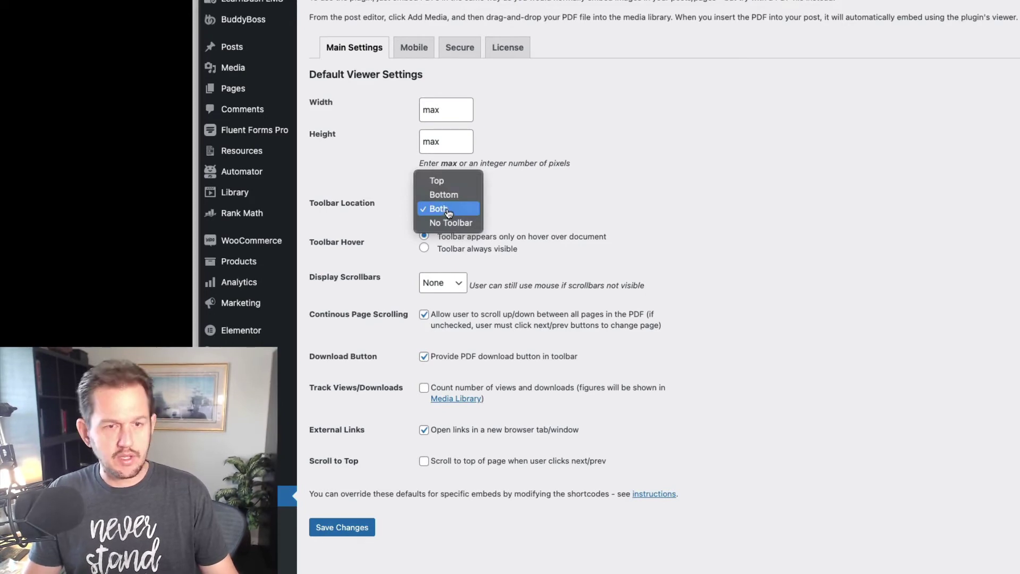
left_click(828, 242)
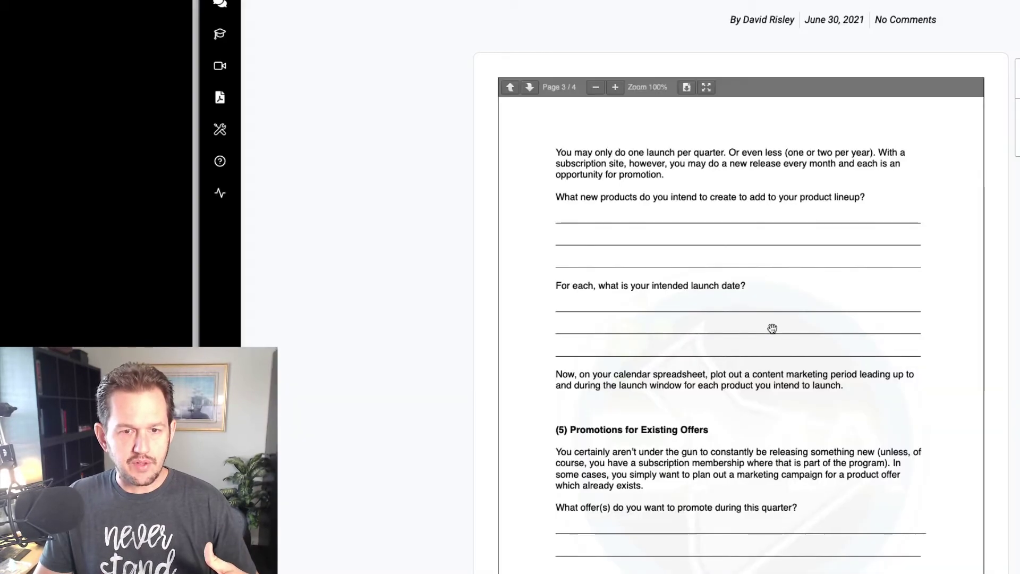
scroll(772, 327, "down", 12)
scroll(767, 359, "up", 9)
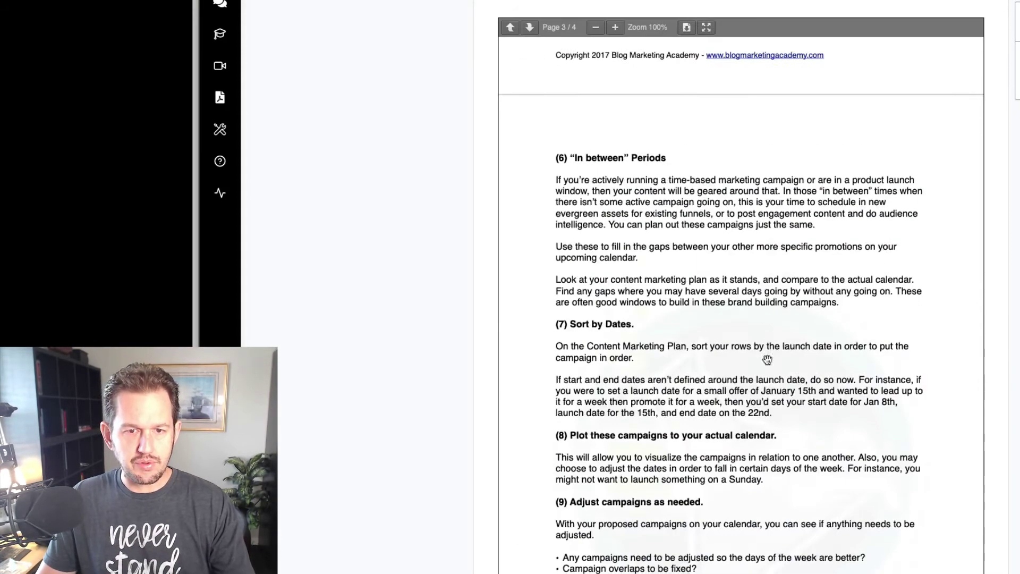
scroll(757, 393, "up", 15)
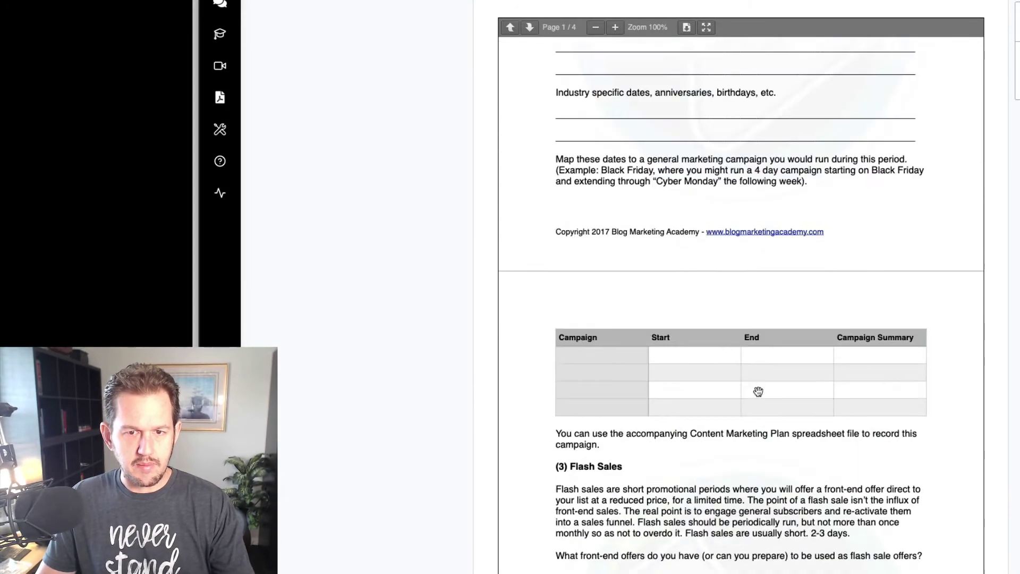
scroll(759, 391, "up", 5)
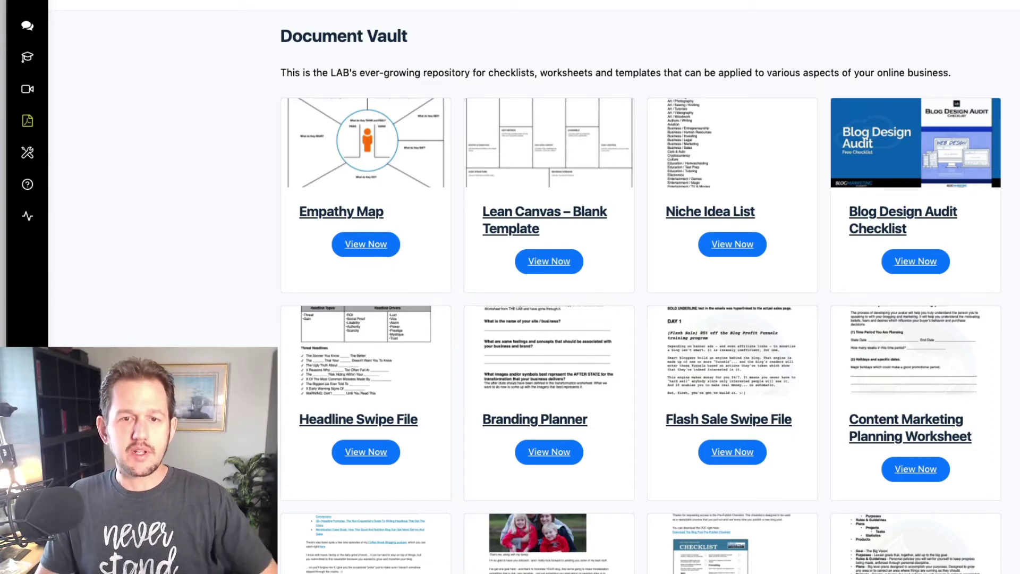
Scroll through the Document Vault's checklist and worksheet cards
scroll(883, 478, "down", 20)
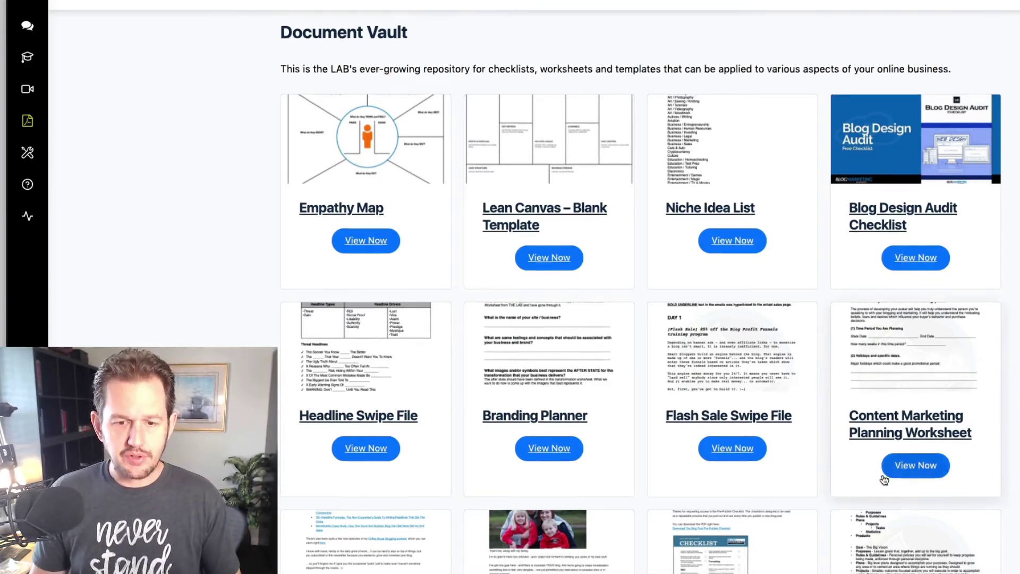
scroll(892, 549, "up", 20)
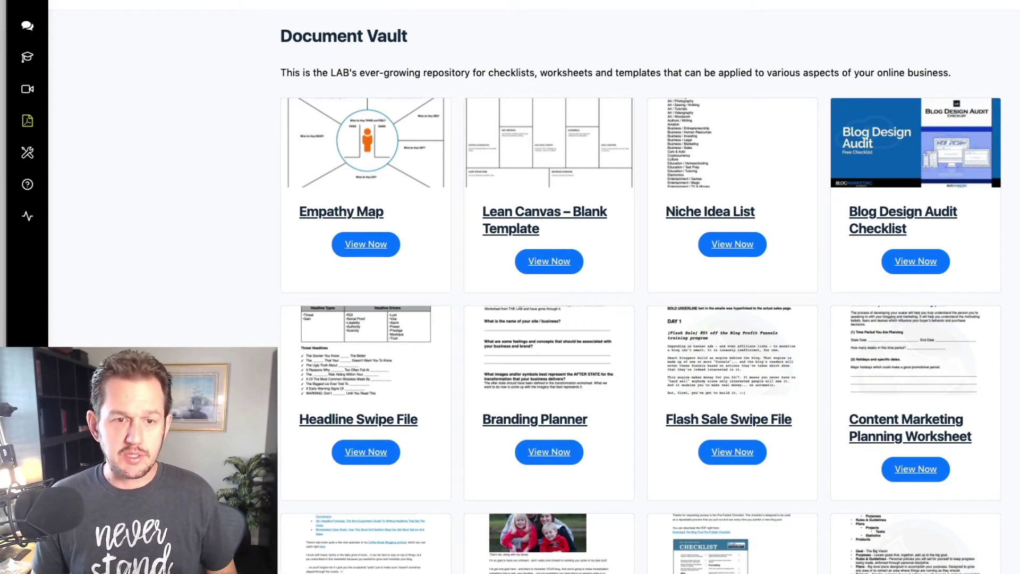
Open the Empathy Map resource page from its View Now link
left_click(380, 250)
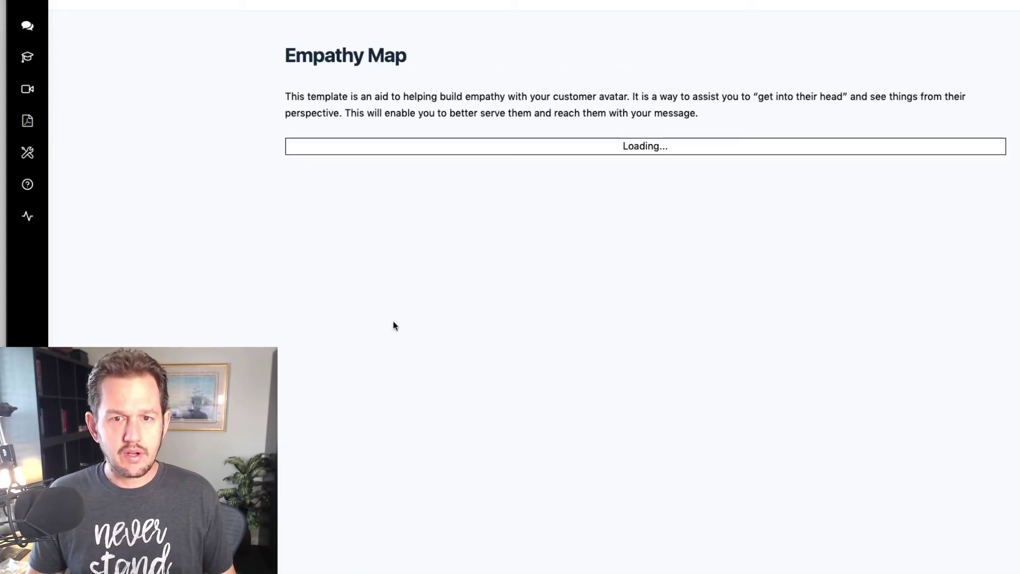